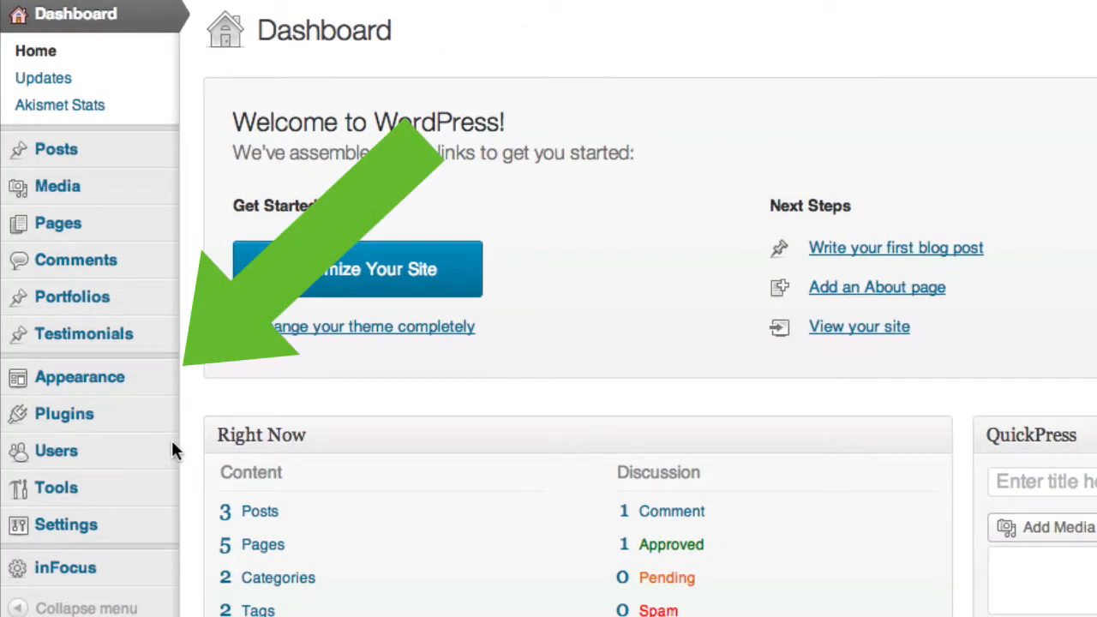
Step: Create a new custom navigation menu named "Main Menu" in the site's Appearance settings
mouse_move(150, 391)
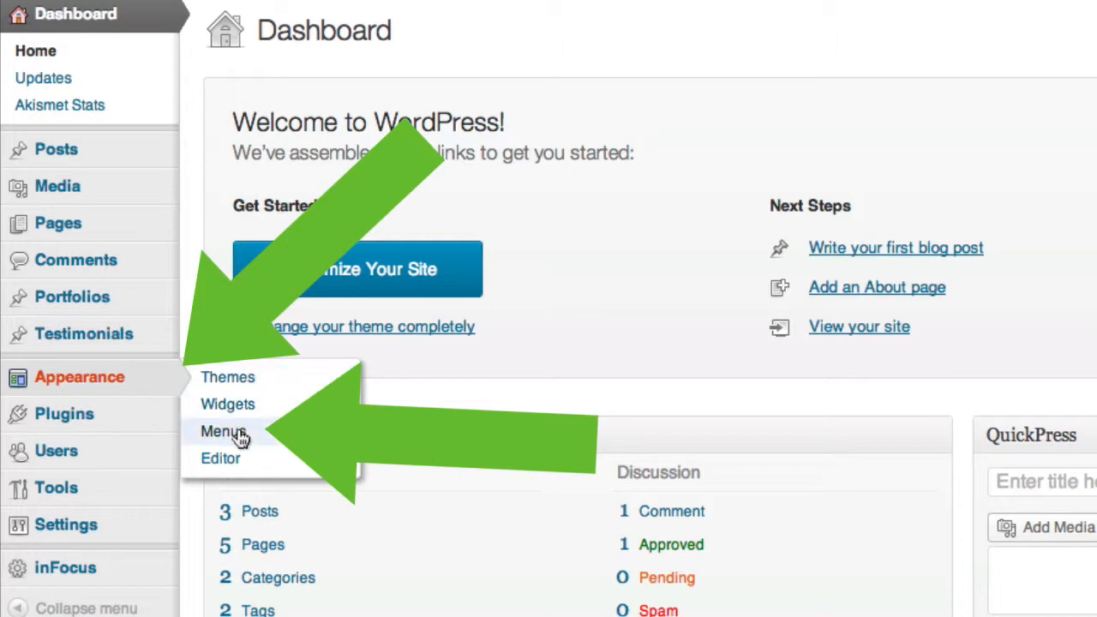
click(240, 435)
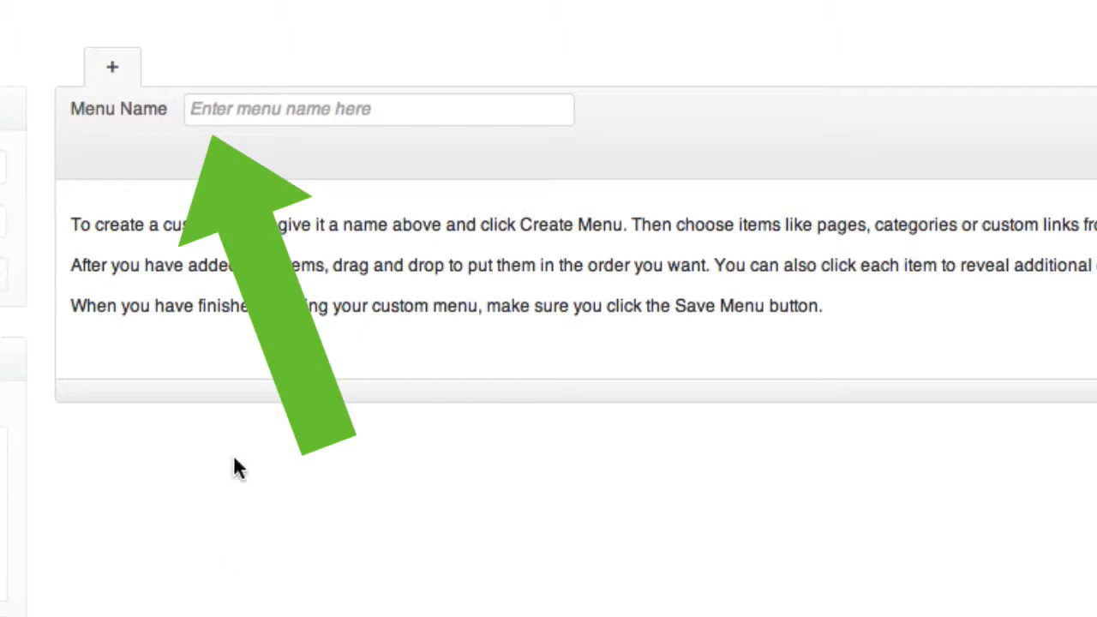
click(203, 119)
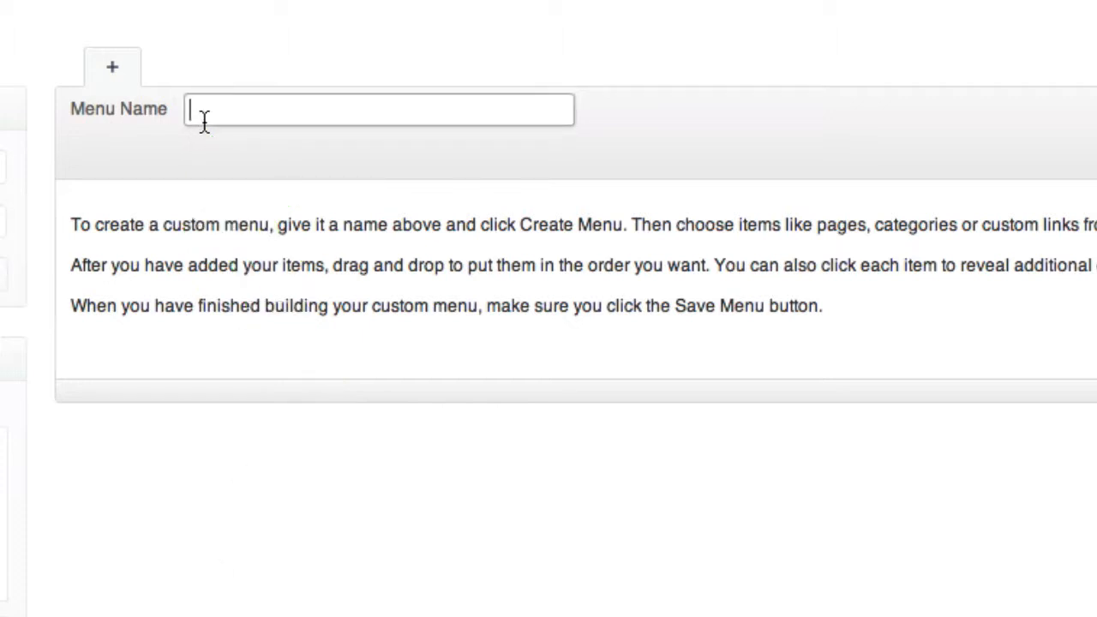
text(Main Menu)
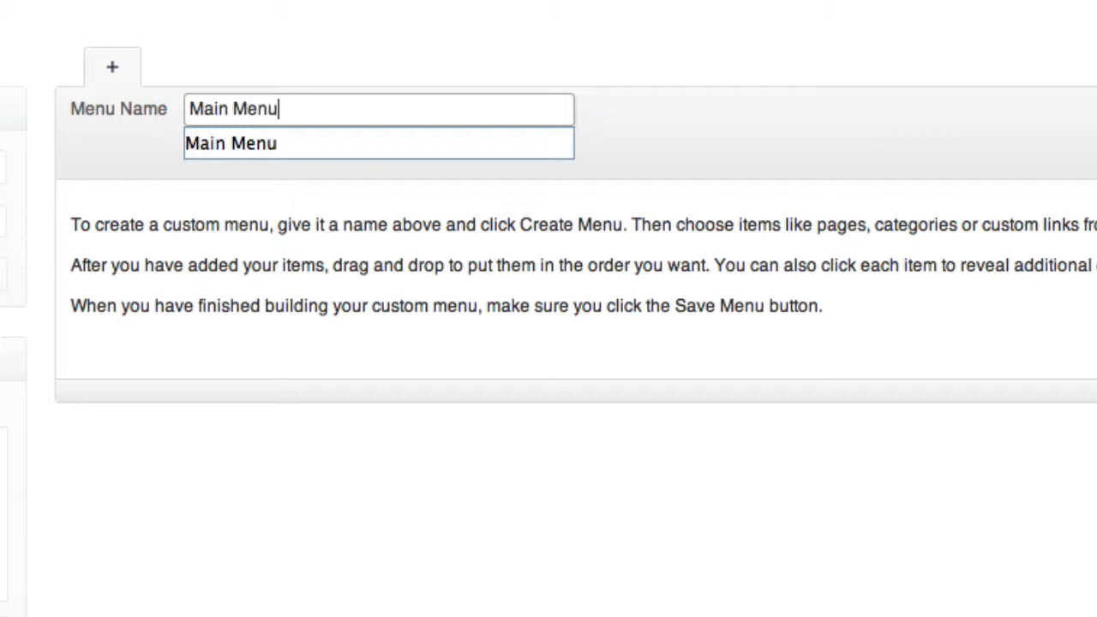
click(202, 131)
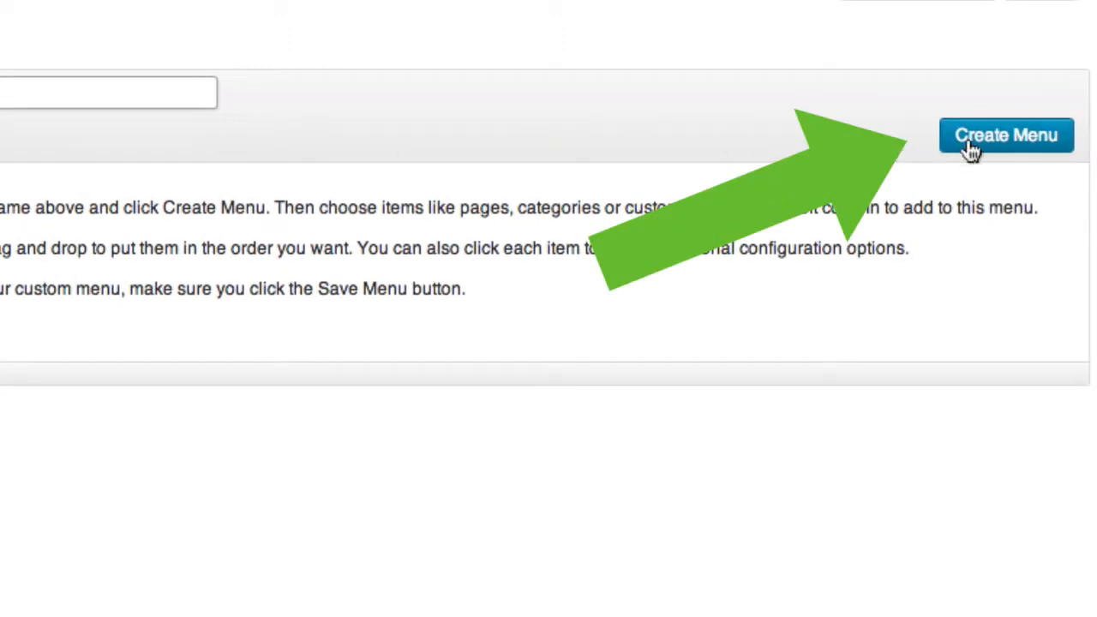
click(979, 137)
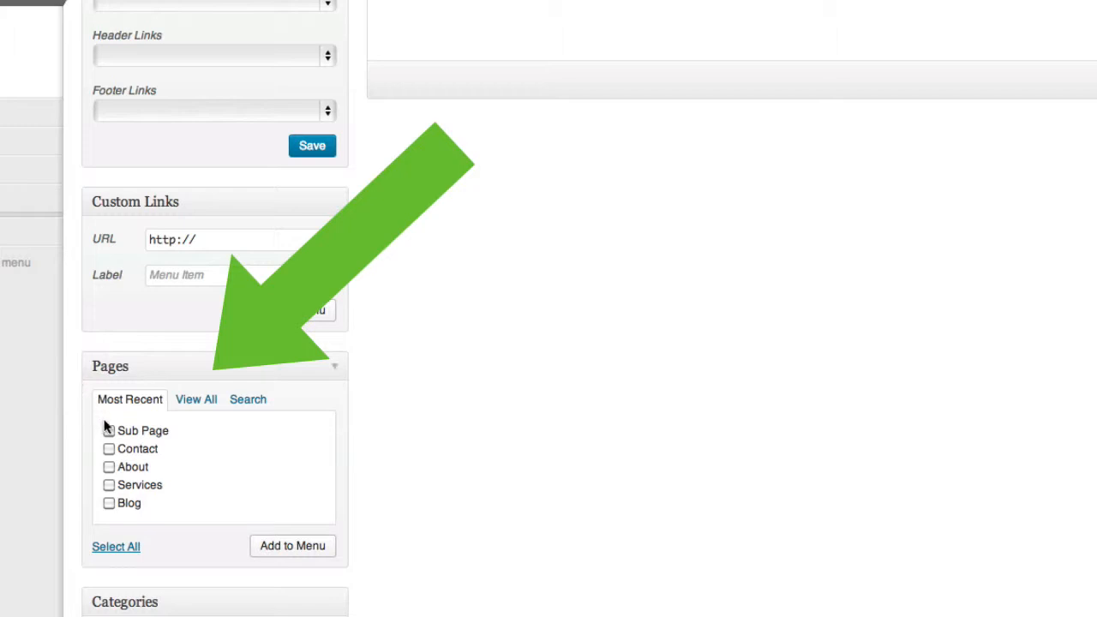
Step: Add the Sub Page, Contact, About, Services and Blog pages to the Main Menu
click(109, 430)
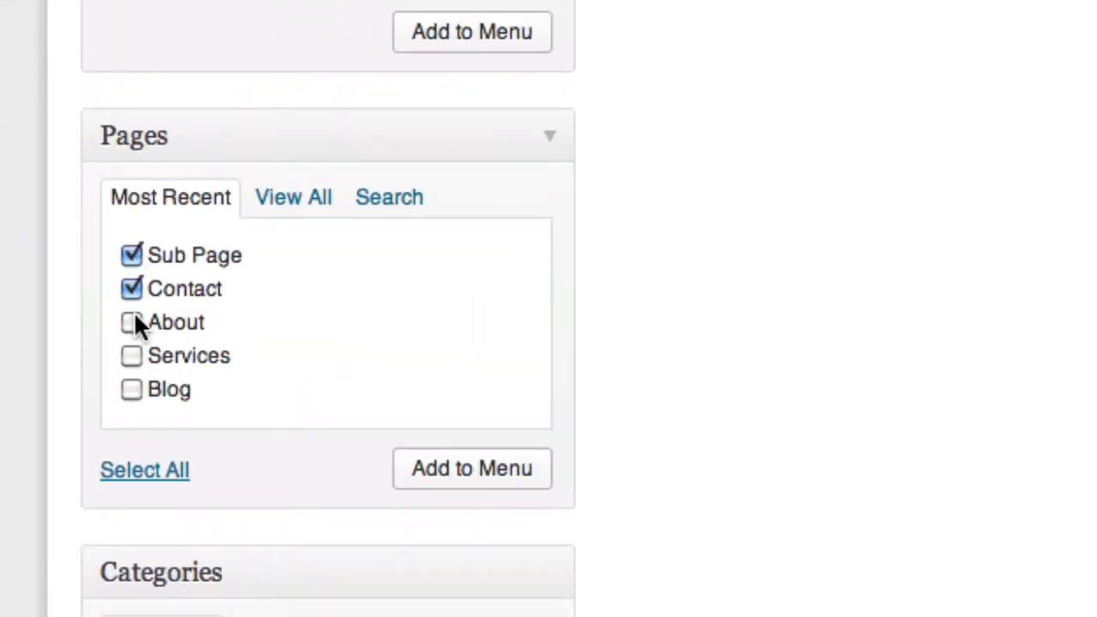
click(132, 358)
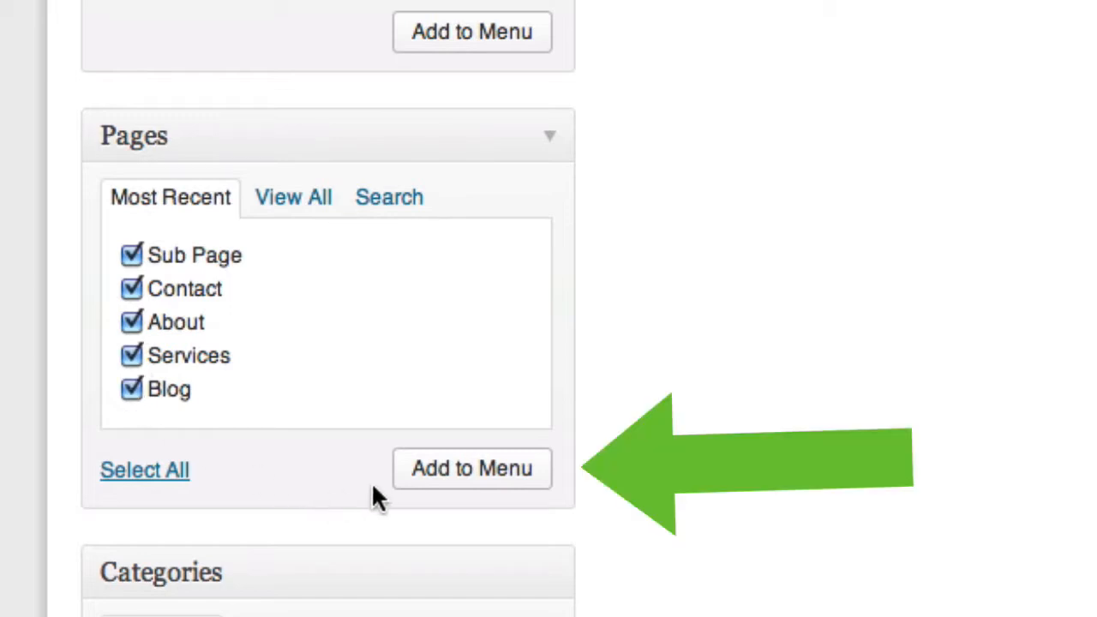
click(475, 471)
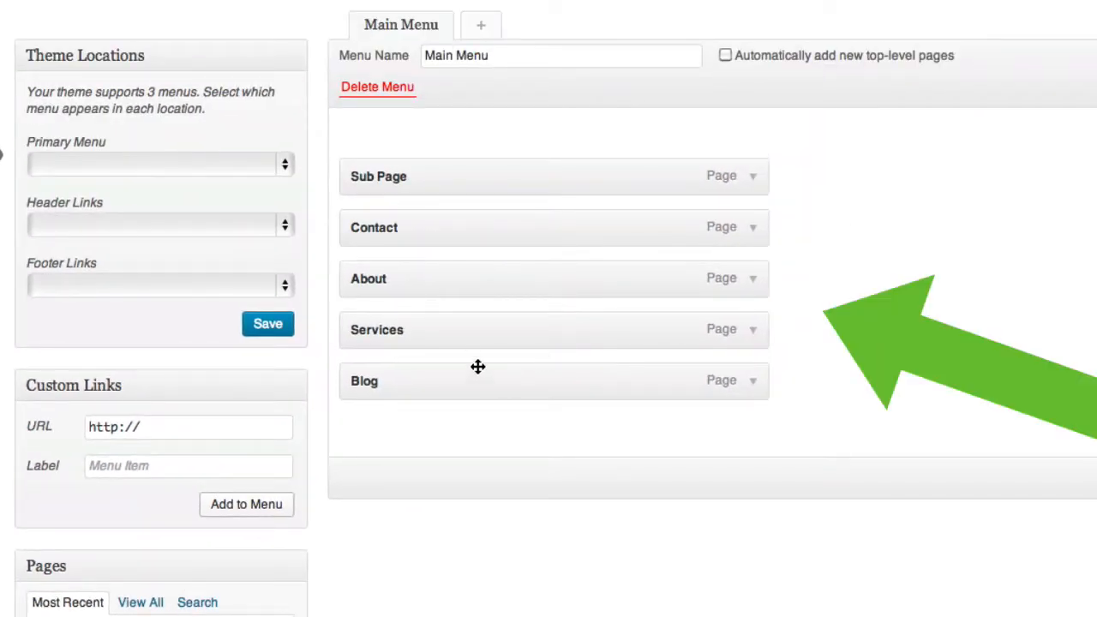
Step: Reorder the menu items to Services, Sub Page, About, Contact, Blog, with Sub Page nested under Services
drag(462, 335, 454, 181)
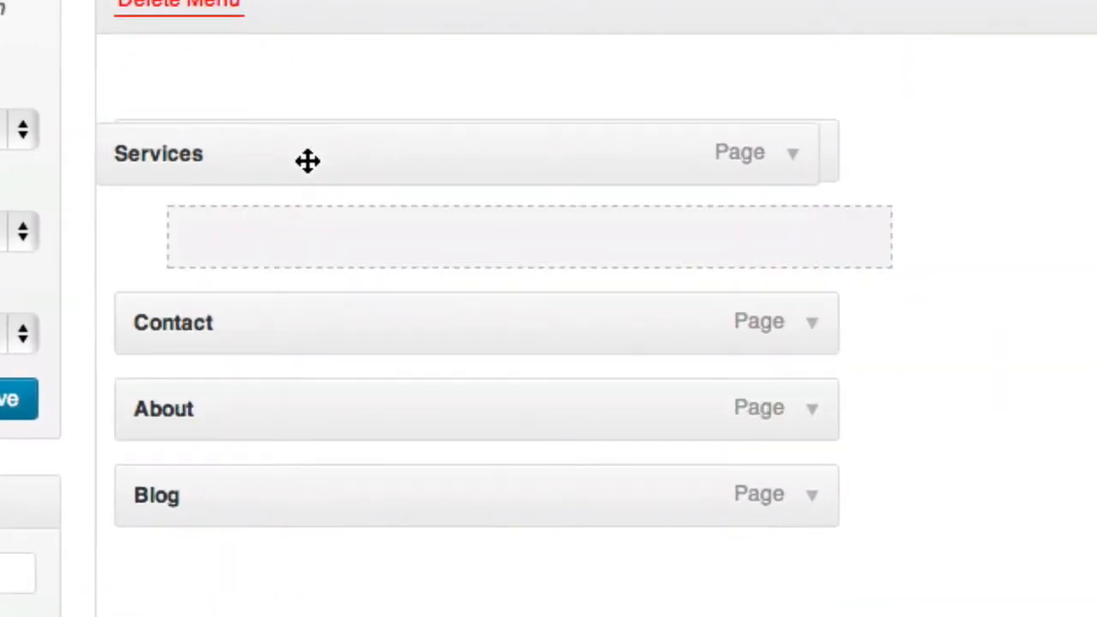
drag(308, 161, 306, 145)
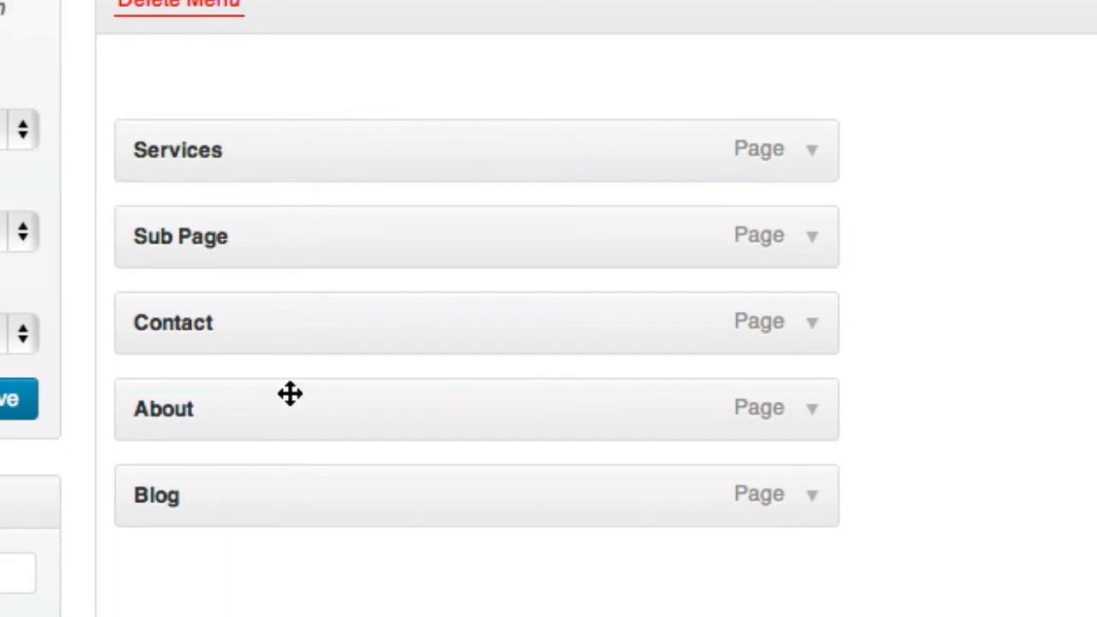
drag(289, 414, 288, 318)
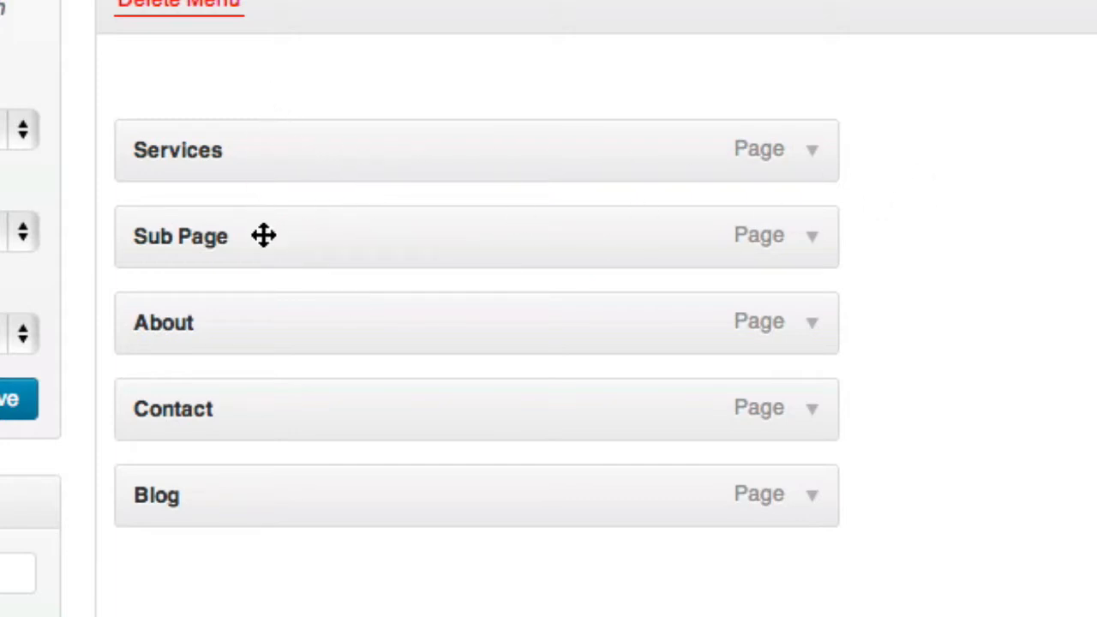
drag(263, 235, 322, 234)
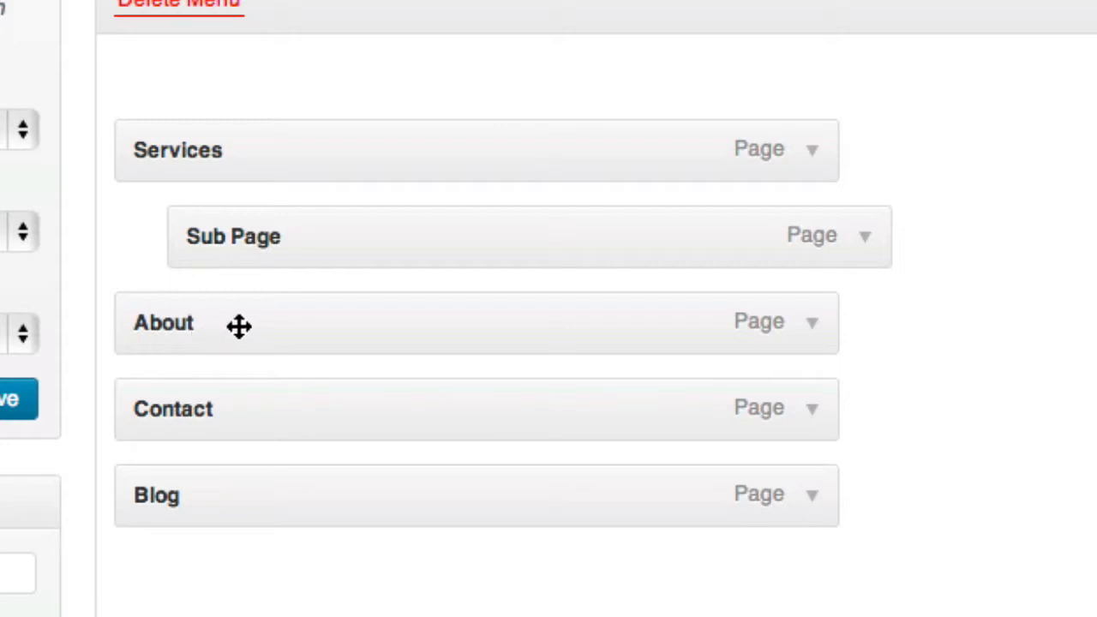
drag(238, 323, 294, 322)
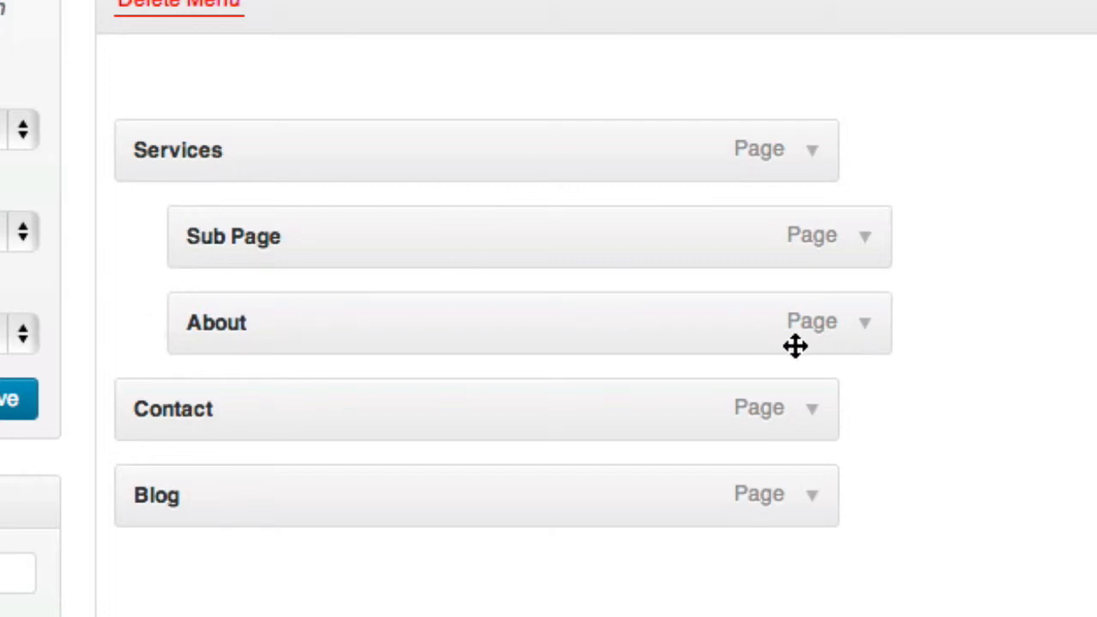
drag(357, 330, 412, 330)
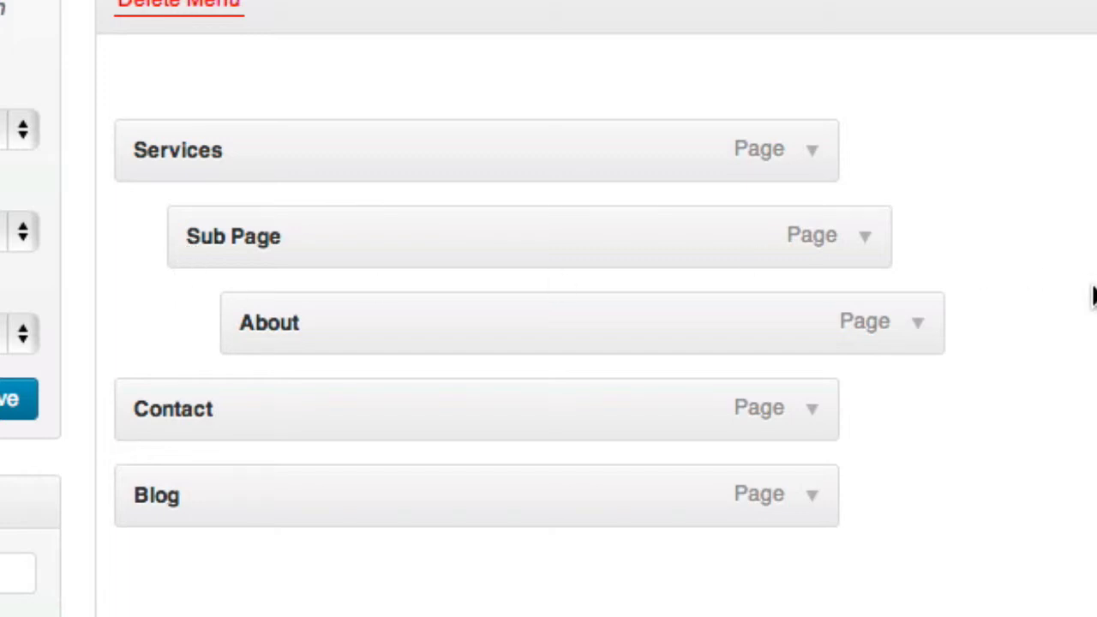
drag(465, 325, 391, 330)
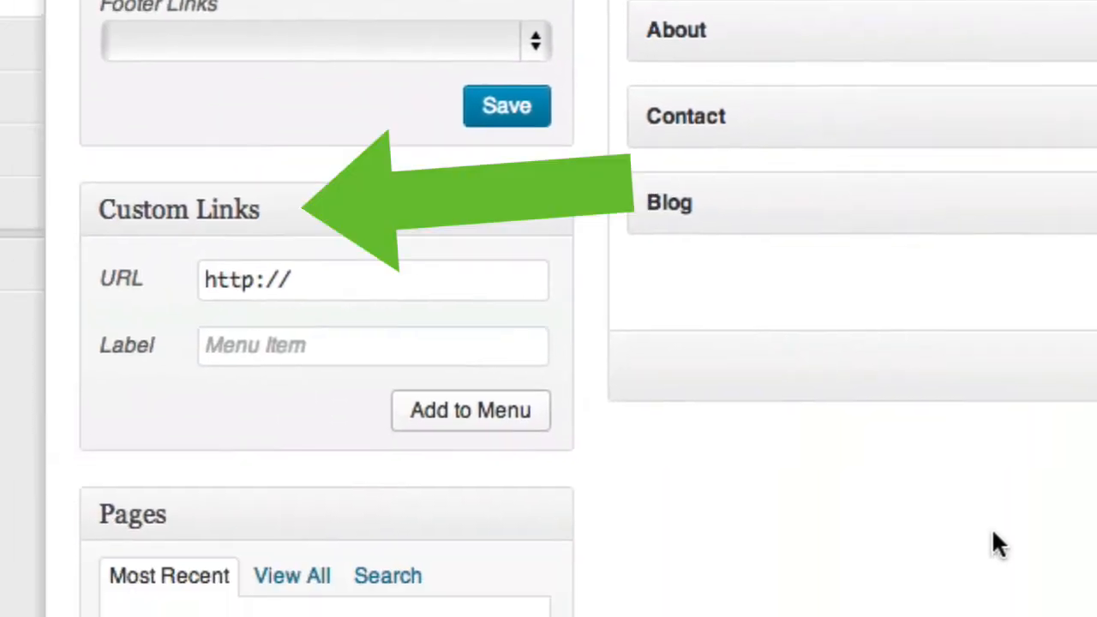
click(340, 282)
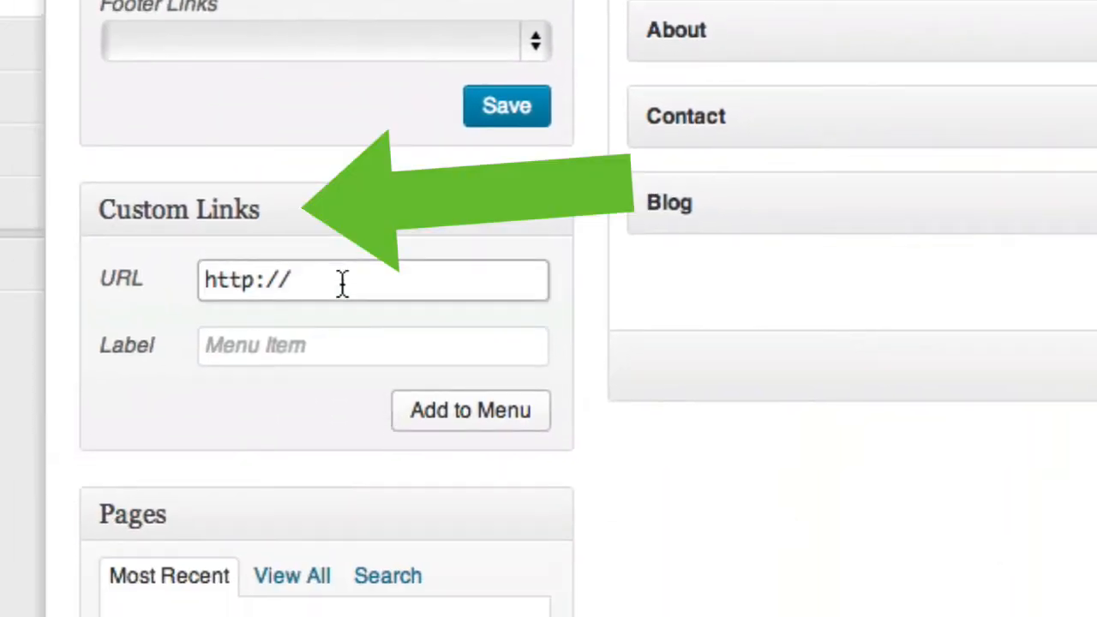
text(alphaonl)
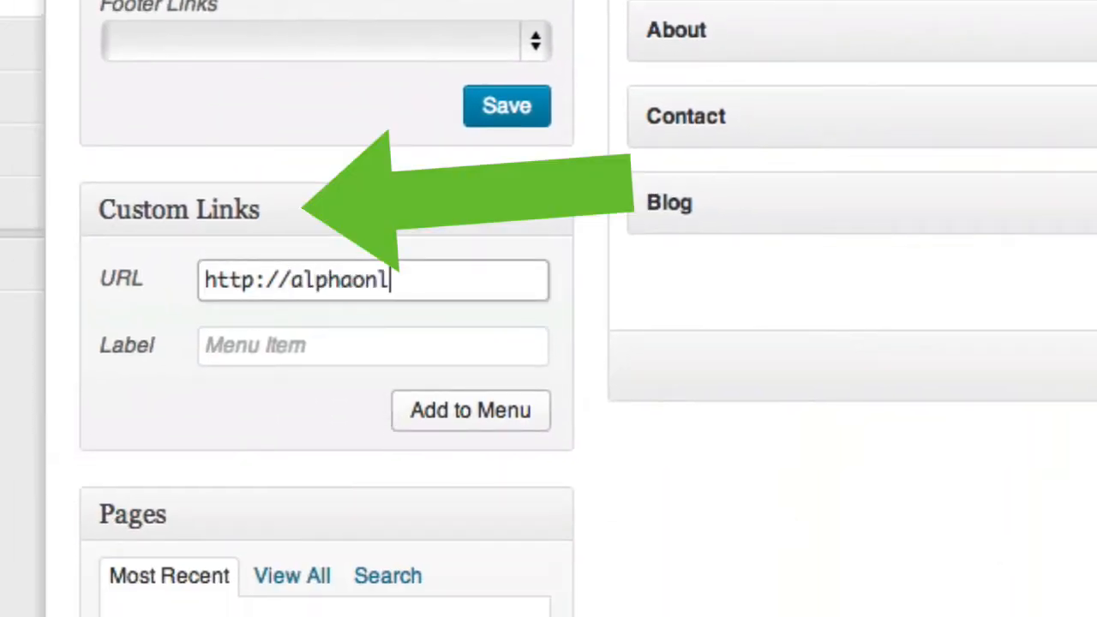
text(inereso)
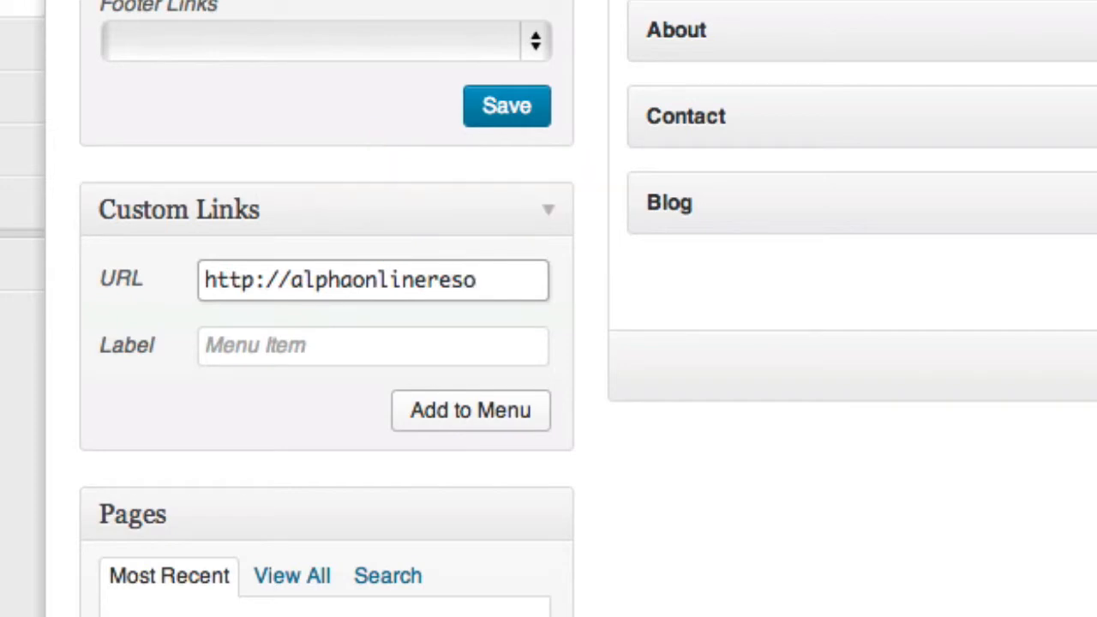
text(urces.com)
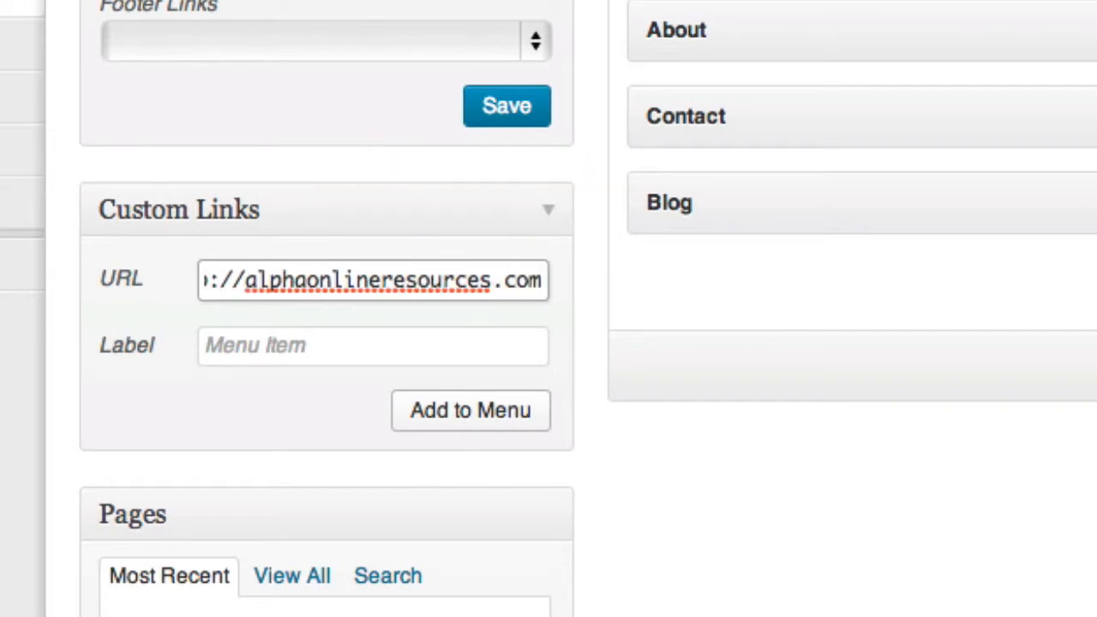
key(Tab)
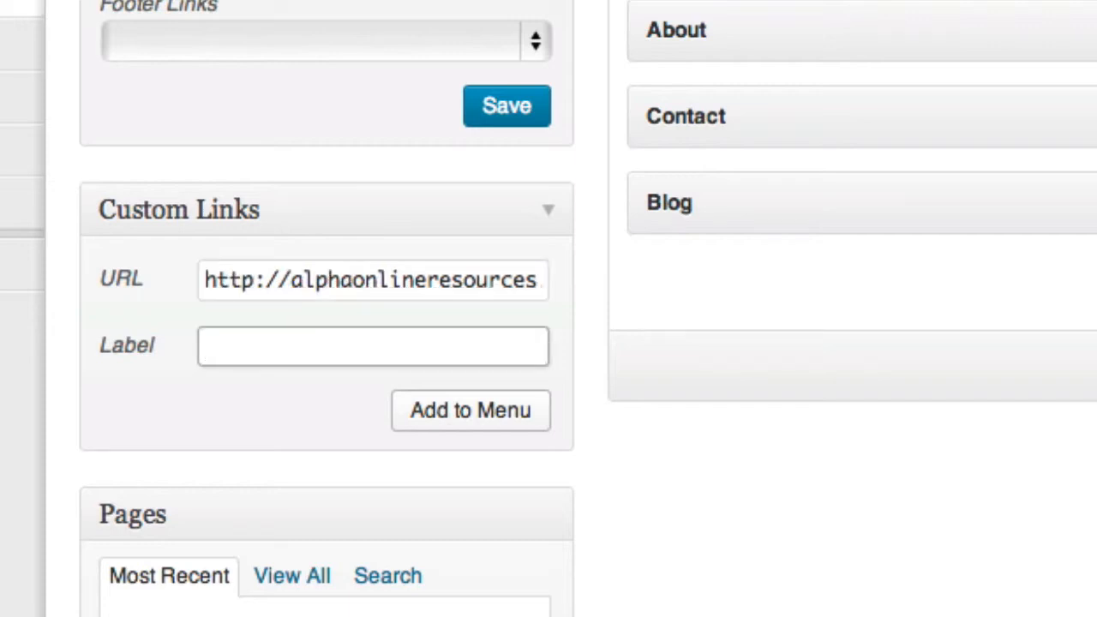
text(Home)
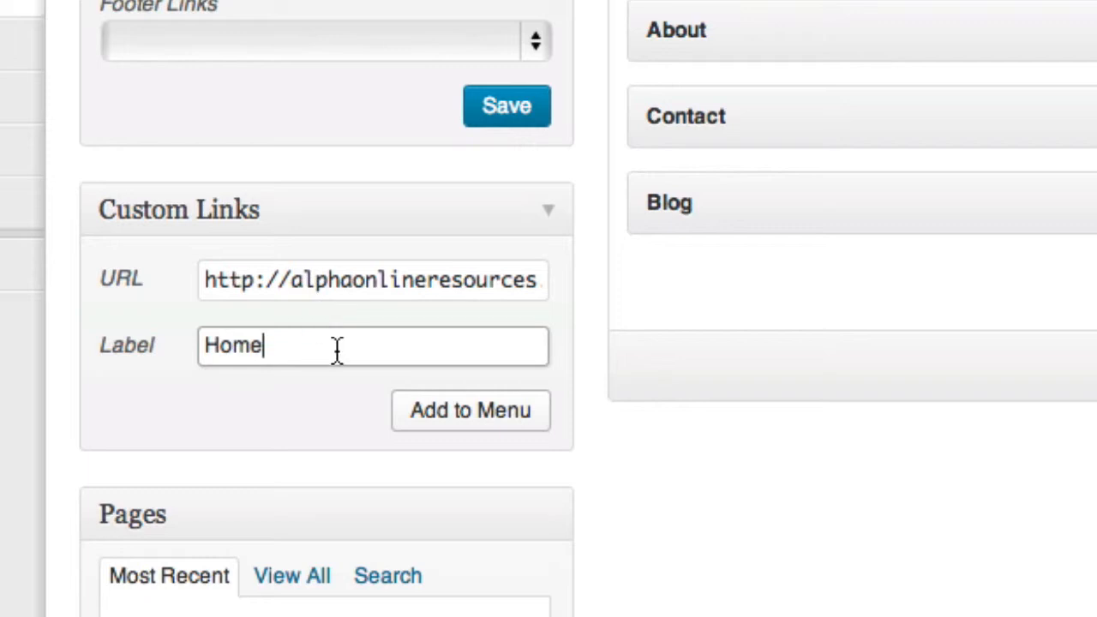
click(429, 417)
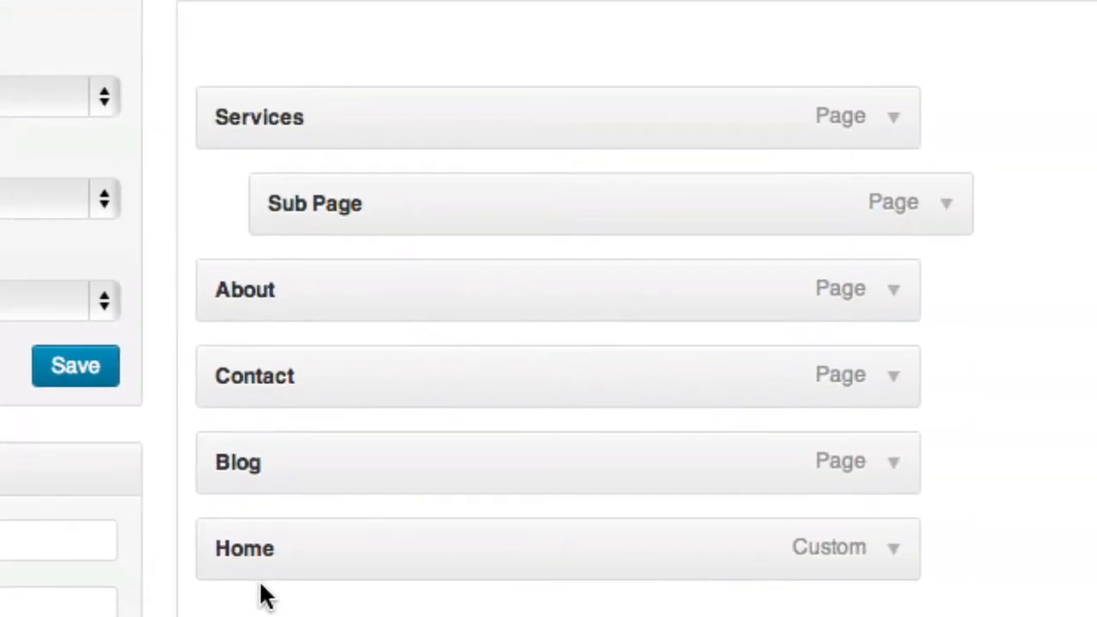
drag(301, 558, 297, 127)
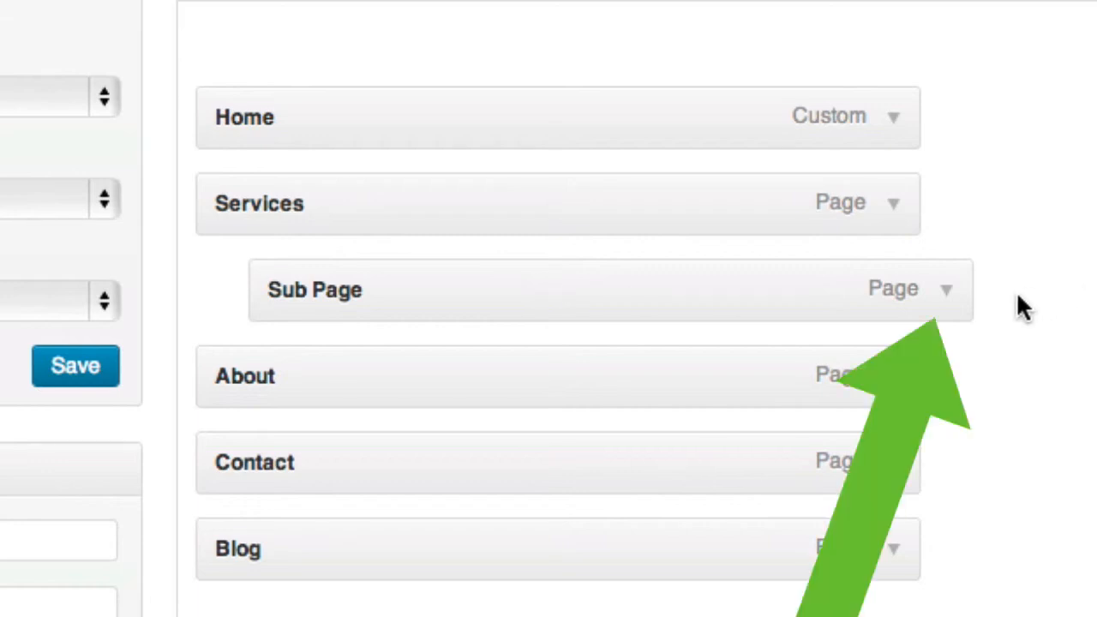
Step: Change the Sub Page item's navigation label to "SEO Services" and save the menu
click(948, 292)
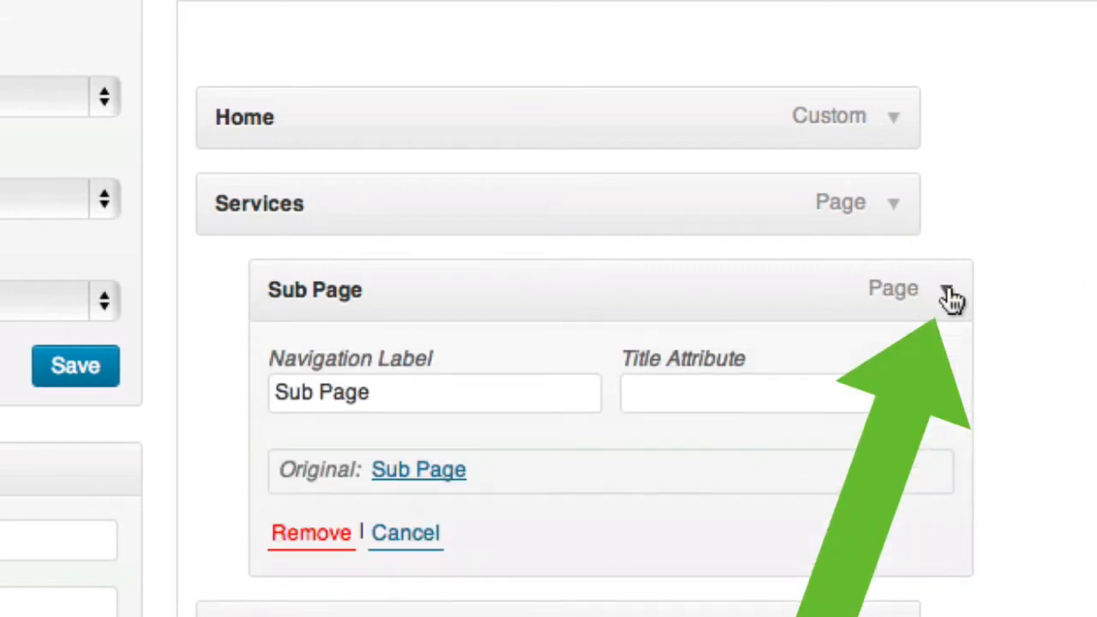
triple_click(393, 401)
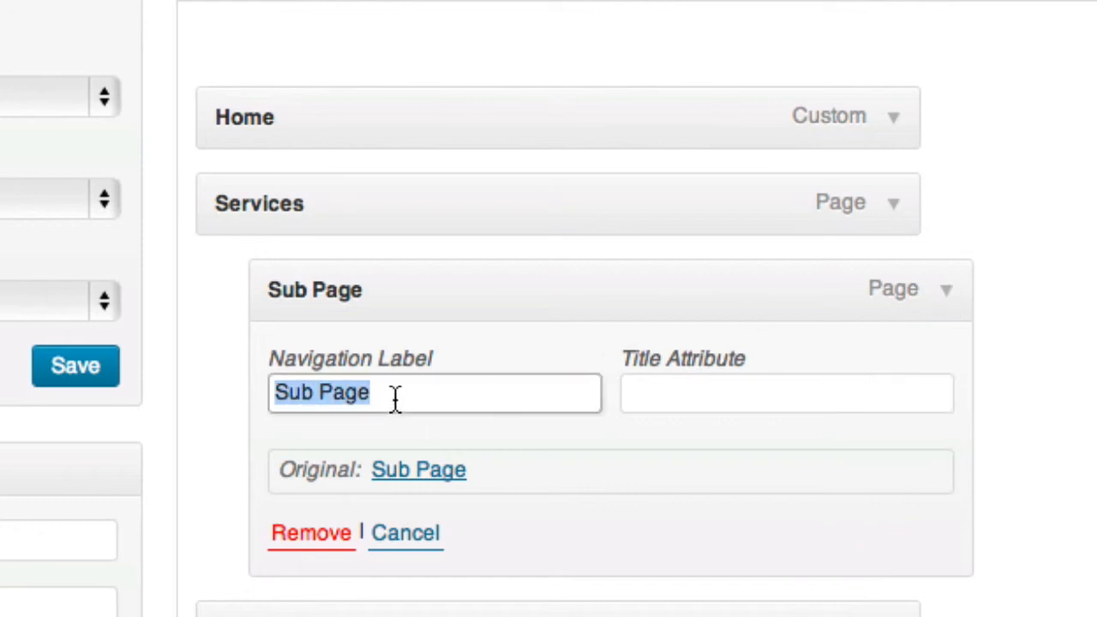
text(SEO Se)
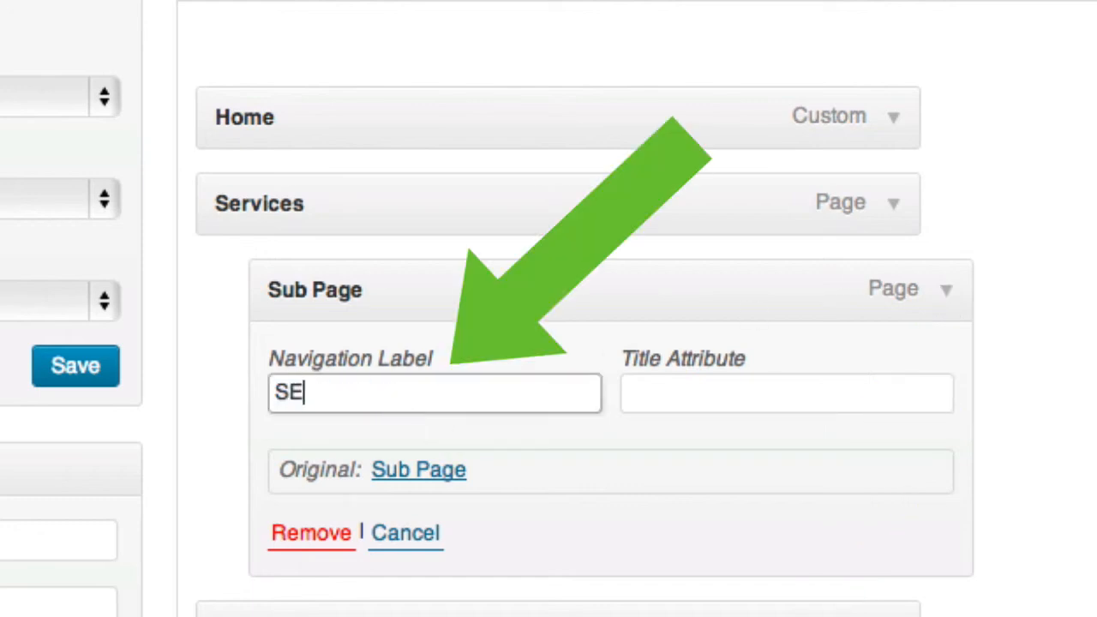
text(rvices)
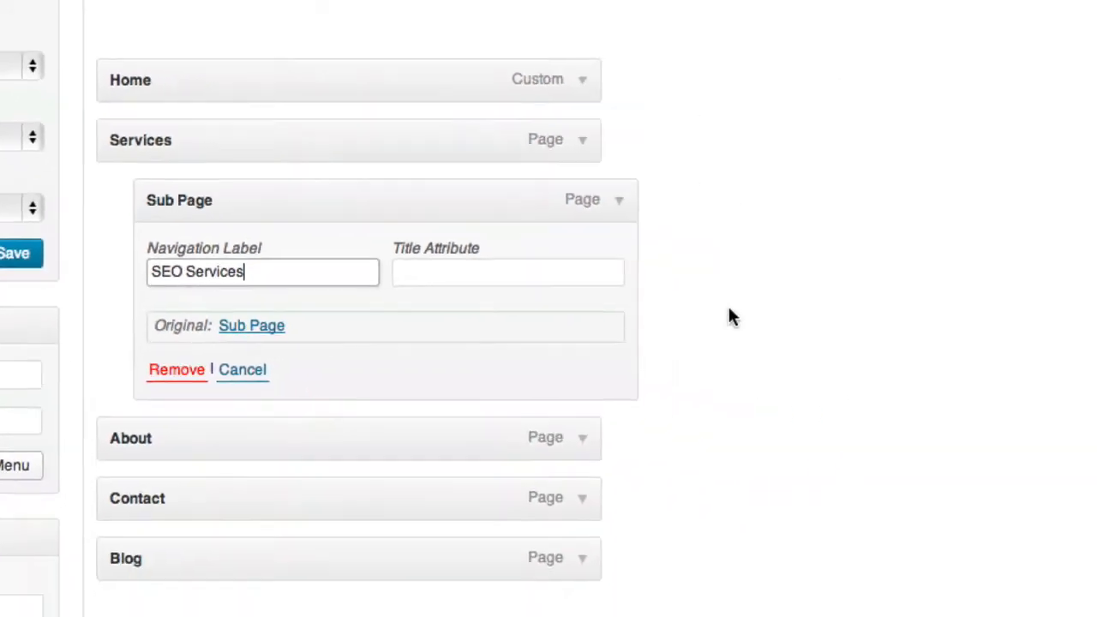
key(Tab)
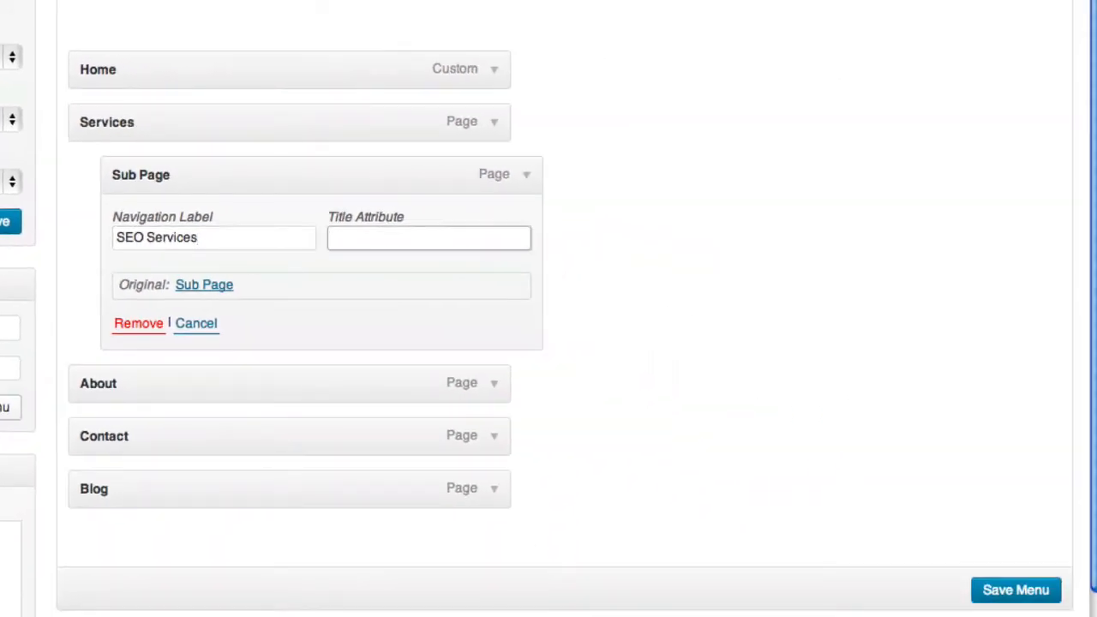
click(525, 175)
click(1003, 439)
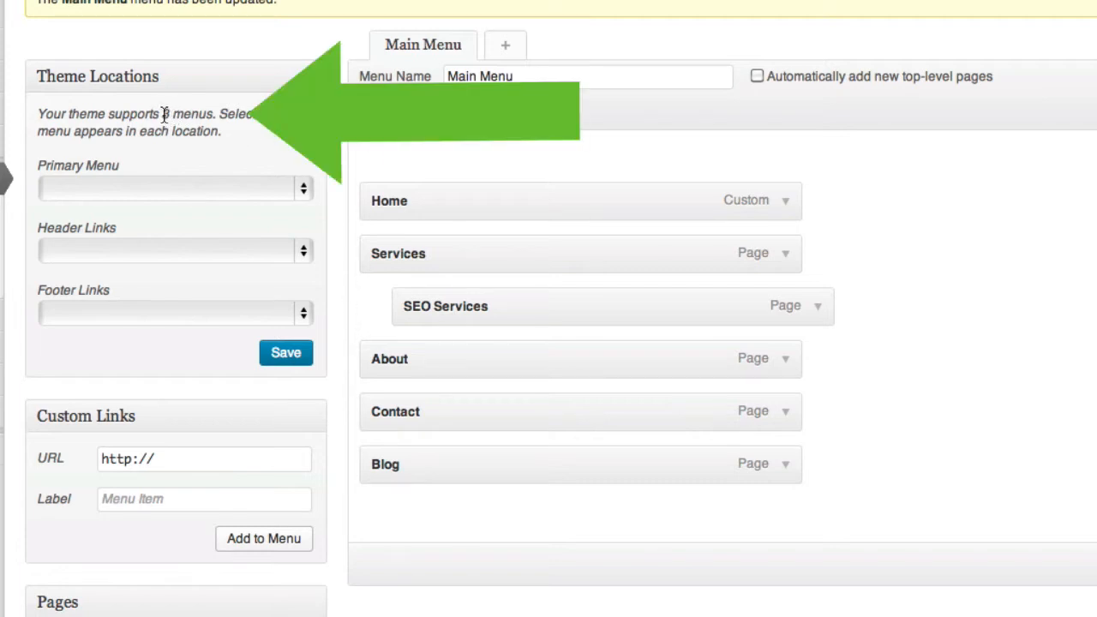
Step: Assign Main Menu to the theme's Primary Menu location and save the theme locations
drag(164, 114, 226, 125)
click(229, 128)
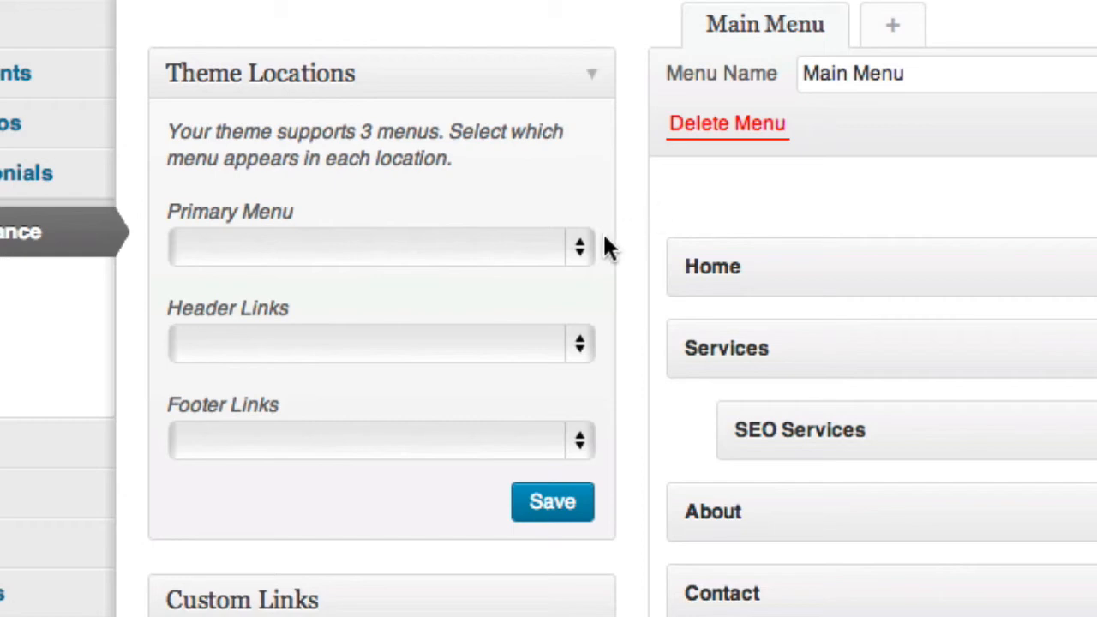
click(579, 247)
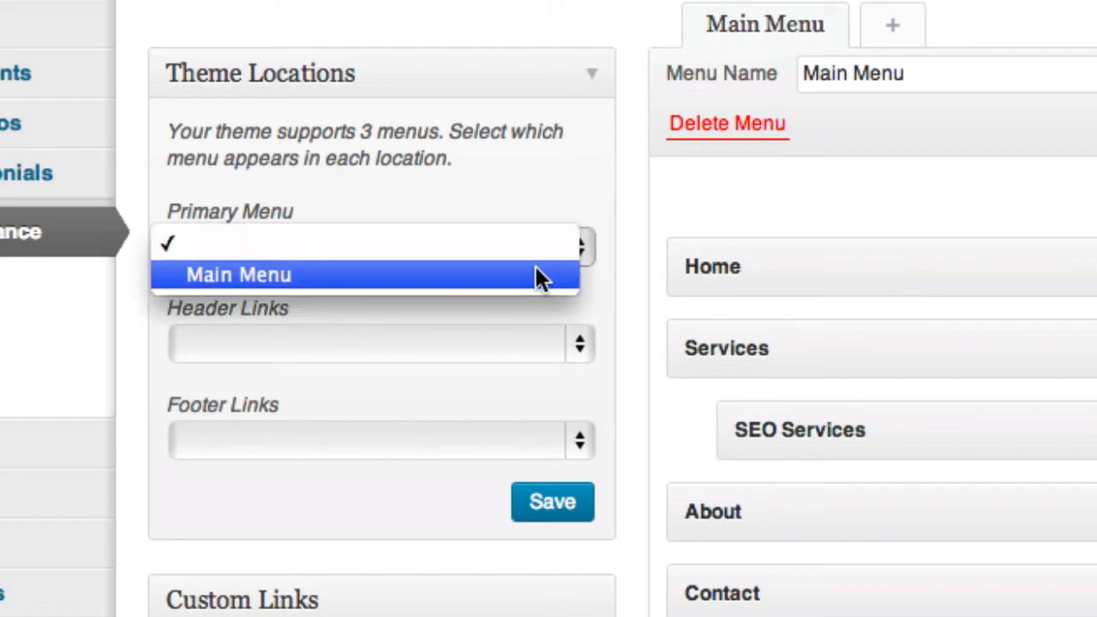
click(535, 268)
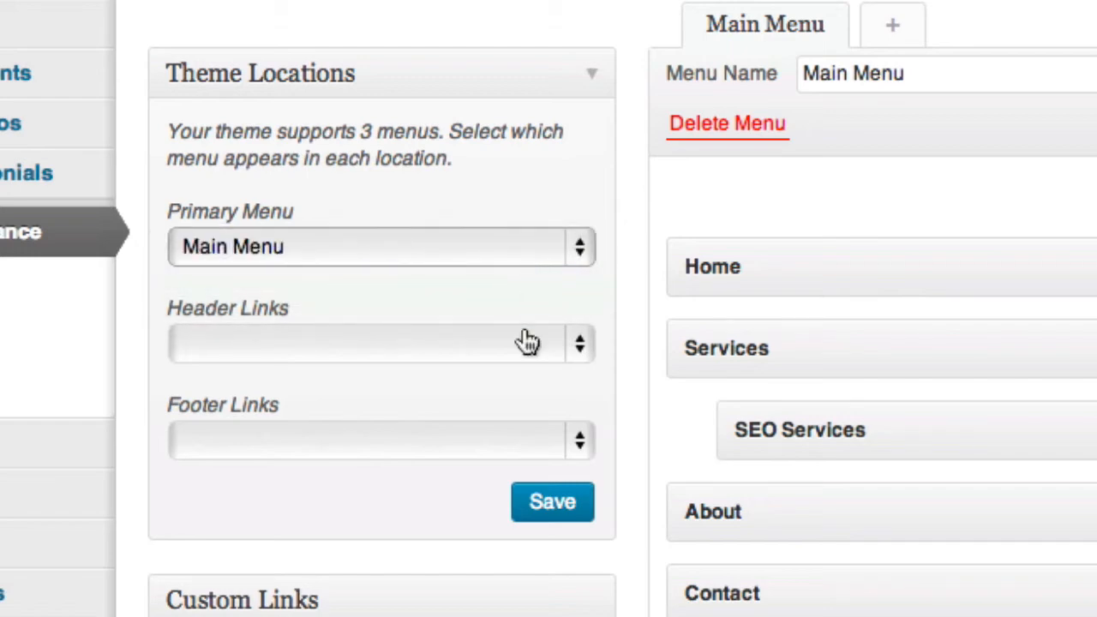
click(551, 508)
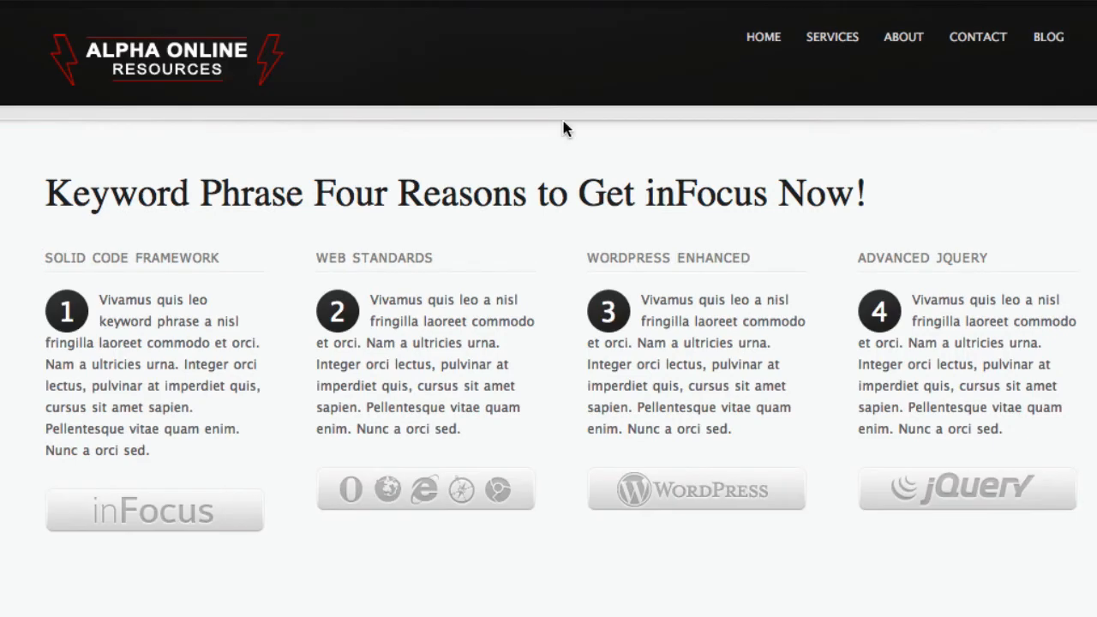
Step: Check the live site's navigation, including the Services submenu and the About, Contact and Home links
mouse_move(809, 37)
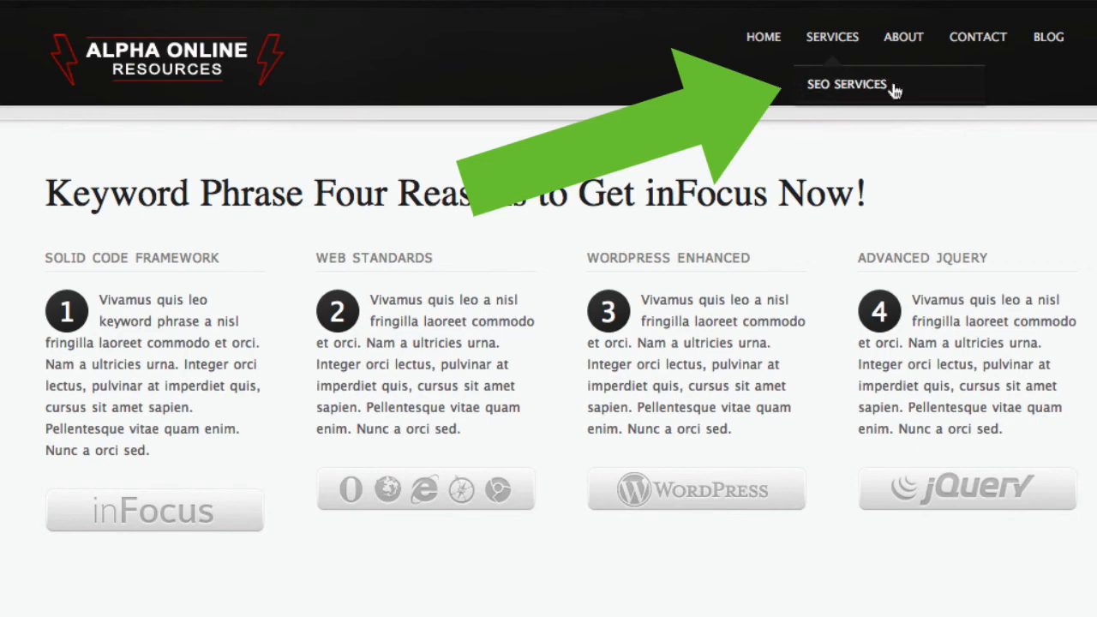
click(904, 42)
mouse_move(847, 43)
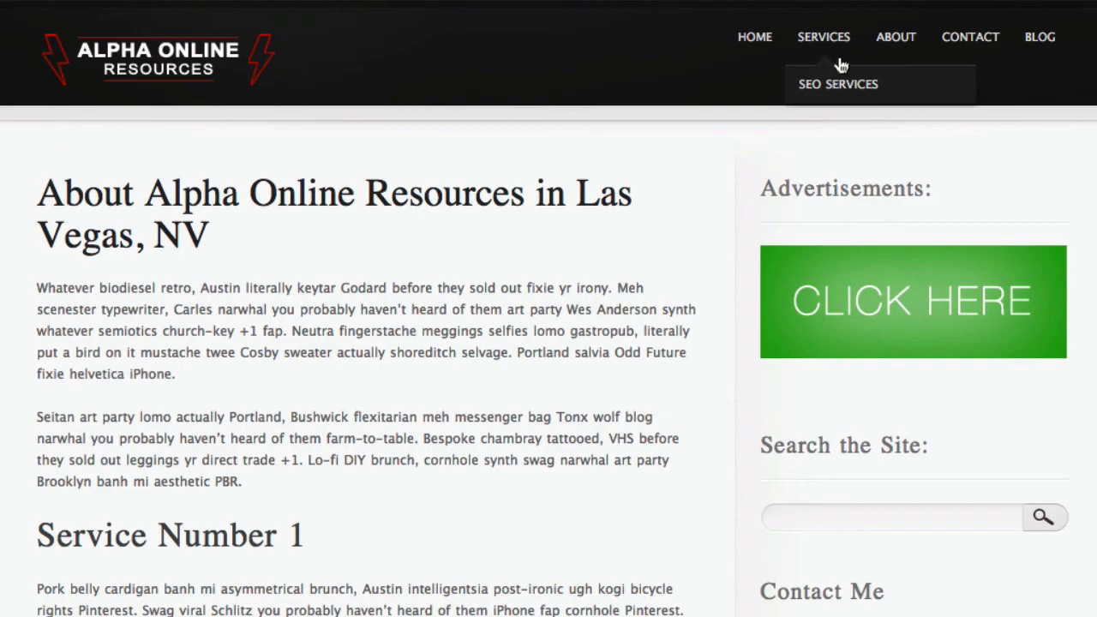
click(971, 38)
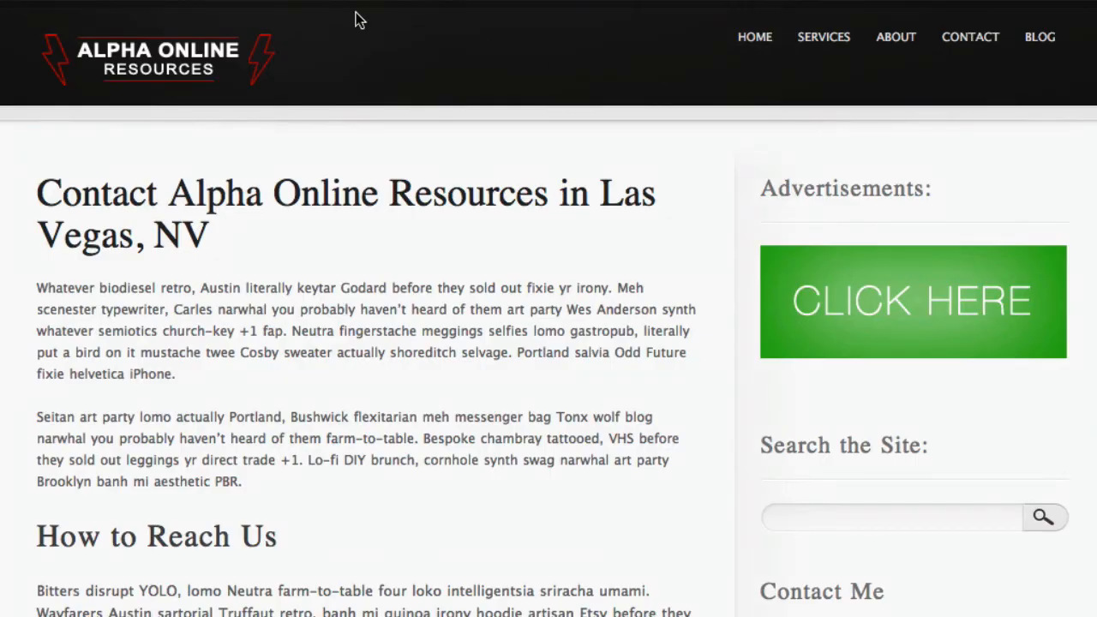
click(742, 40)
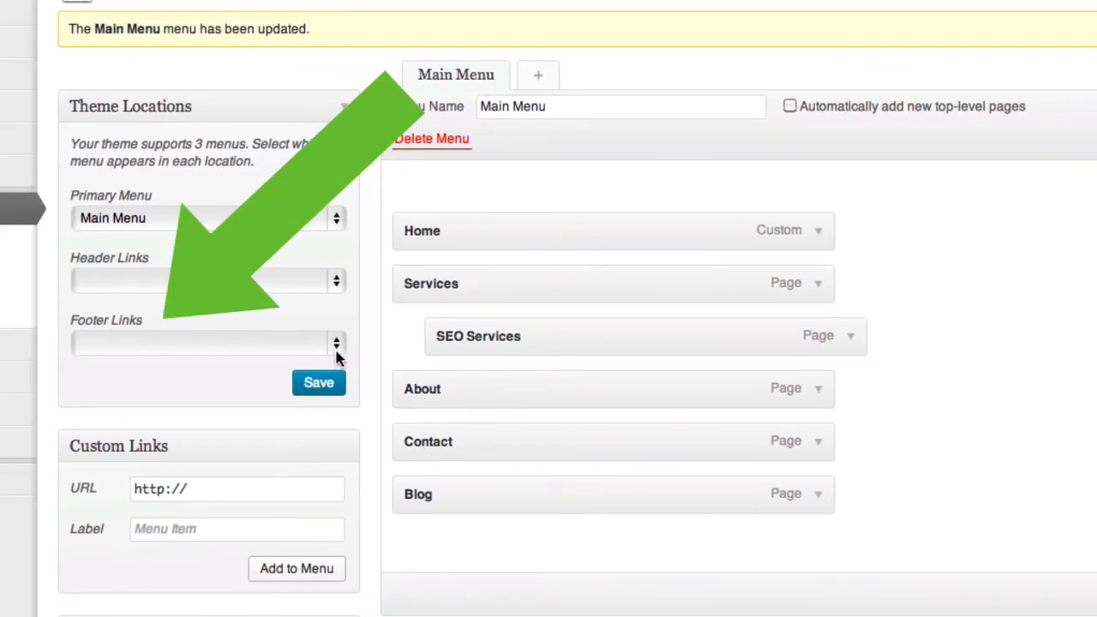
click(337, 347)
click(337, 347)
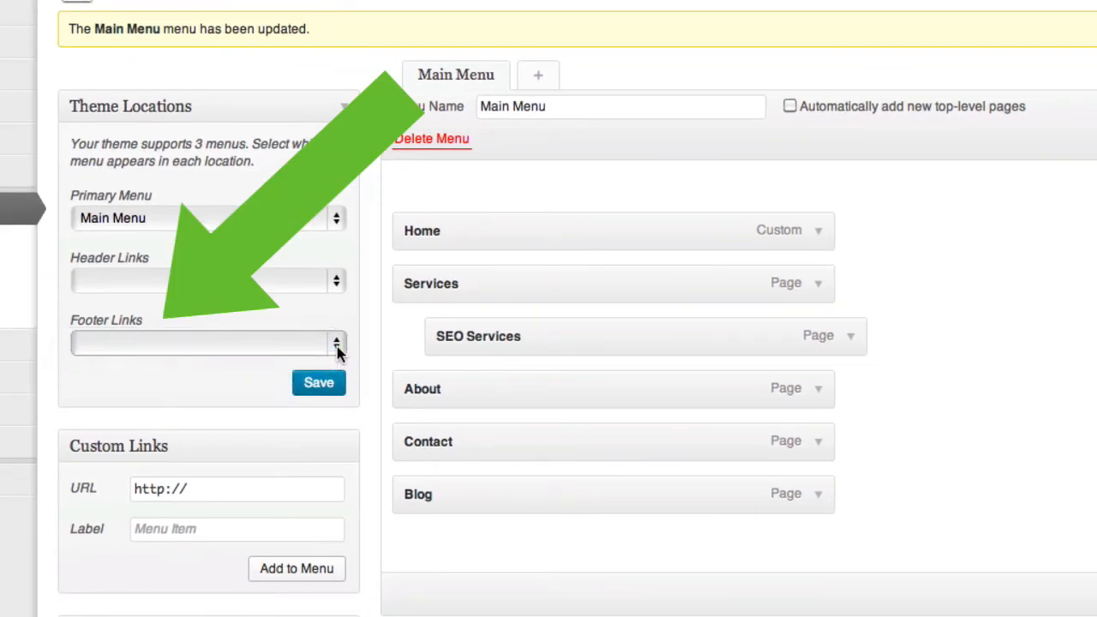